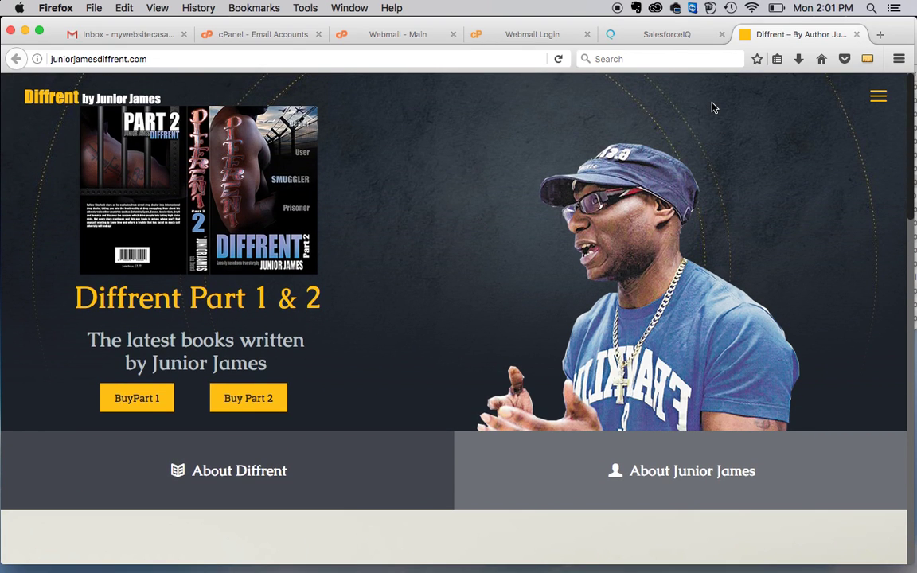
scroll(714, 107, "down", 1)
scroll(714, 107, "down", 5)
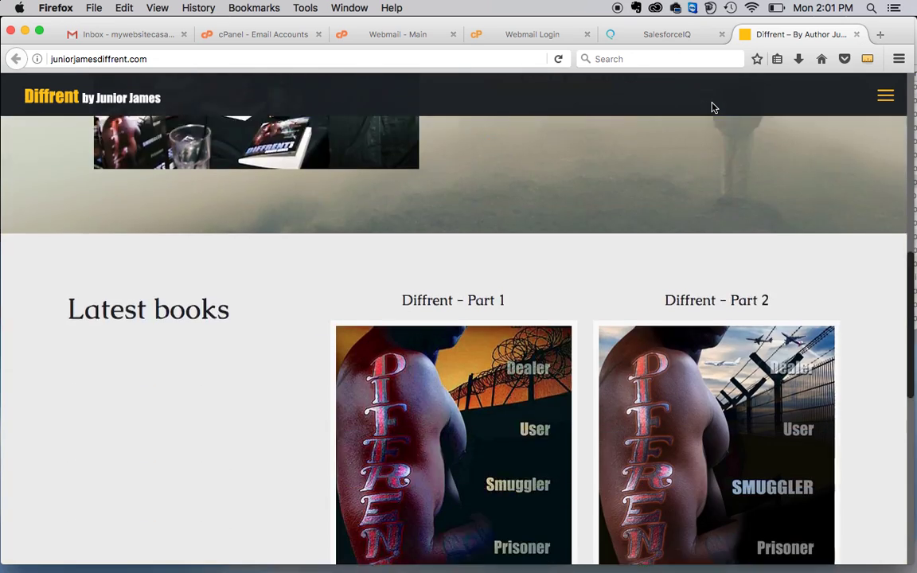
scroll(714, 108, "up", 6)
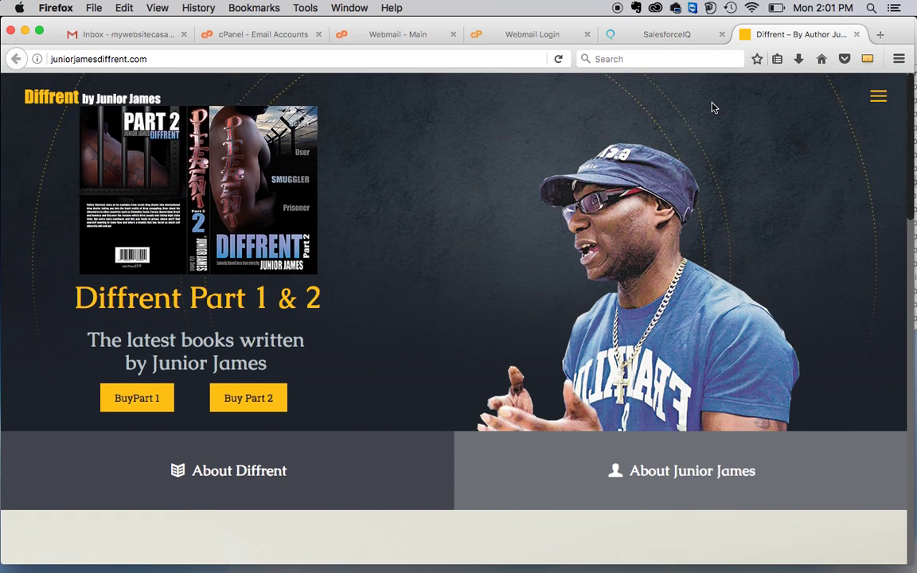
Step: Switch to the Roundcube webmail and open the mailbox's only identity for editing in its settings
left_click(403, 35)
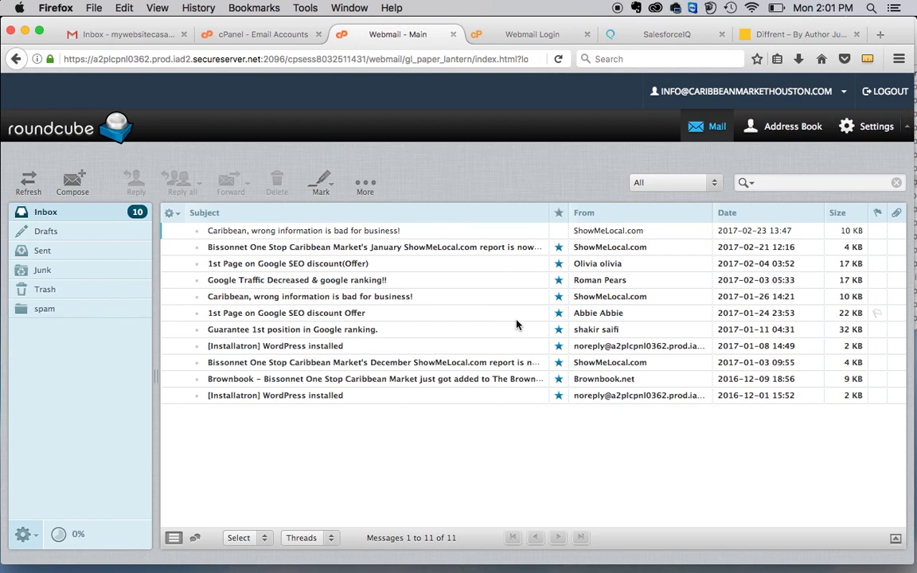
left_click(878, 128)
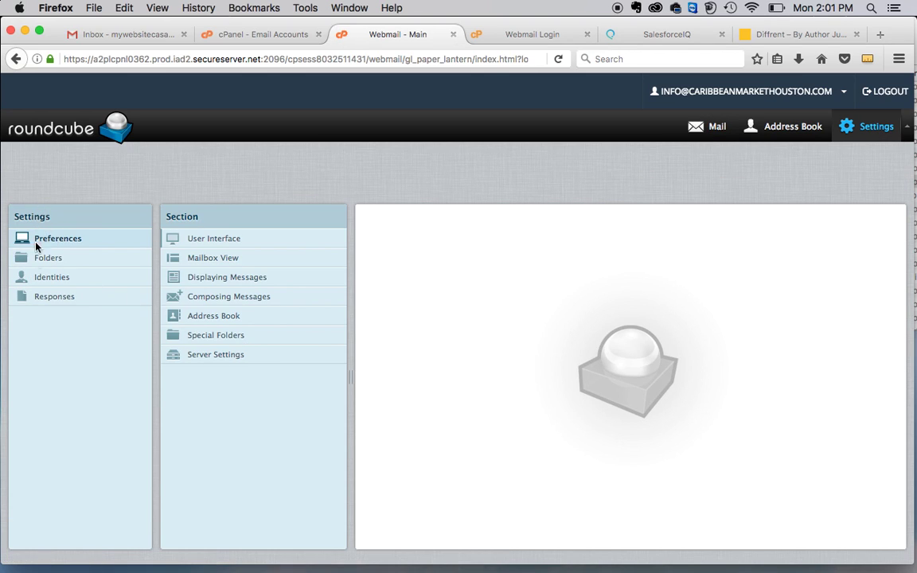
left_click(59, 277)
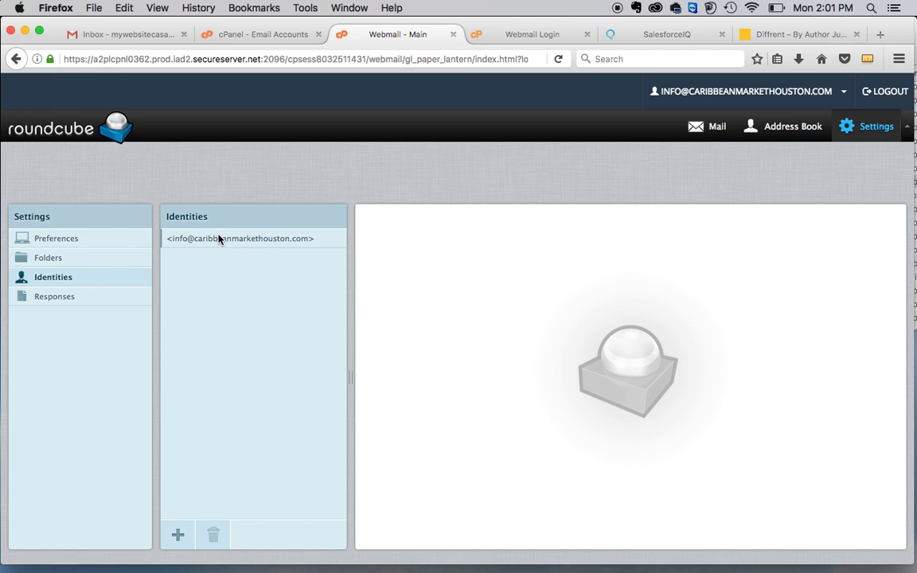
left_click(220, 238)
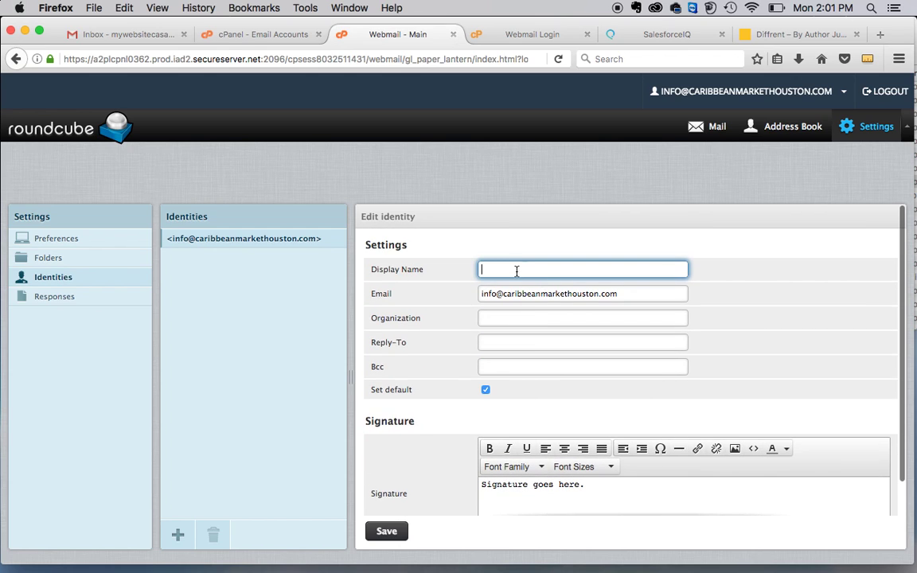
Step: Review the identity's Display Name, Organization, Reply-To and Set default options and its signature section
left_click(516, 266)
left_click(488, 320)
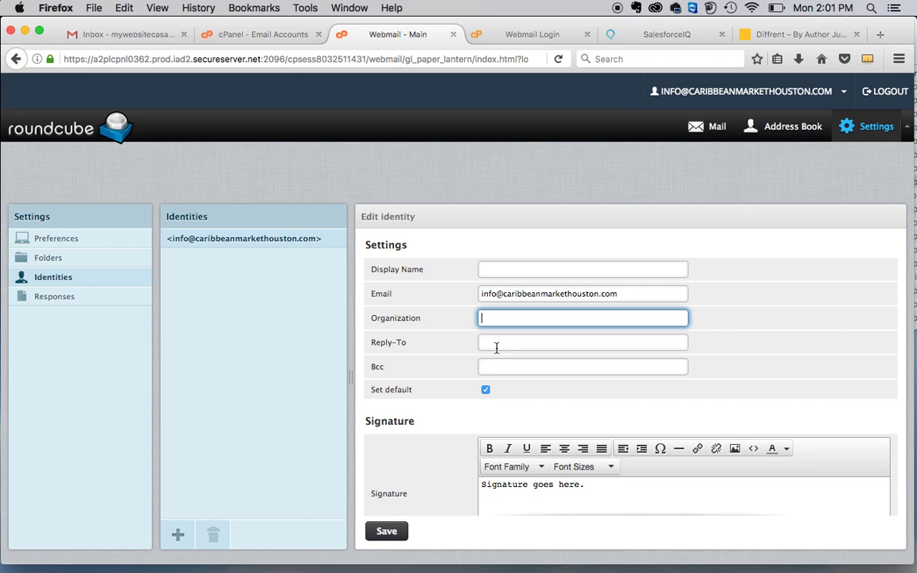
left_click(495, 345)
scroll(499, 382, "down", 2)
scroll(503, 386, "up", 2)
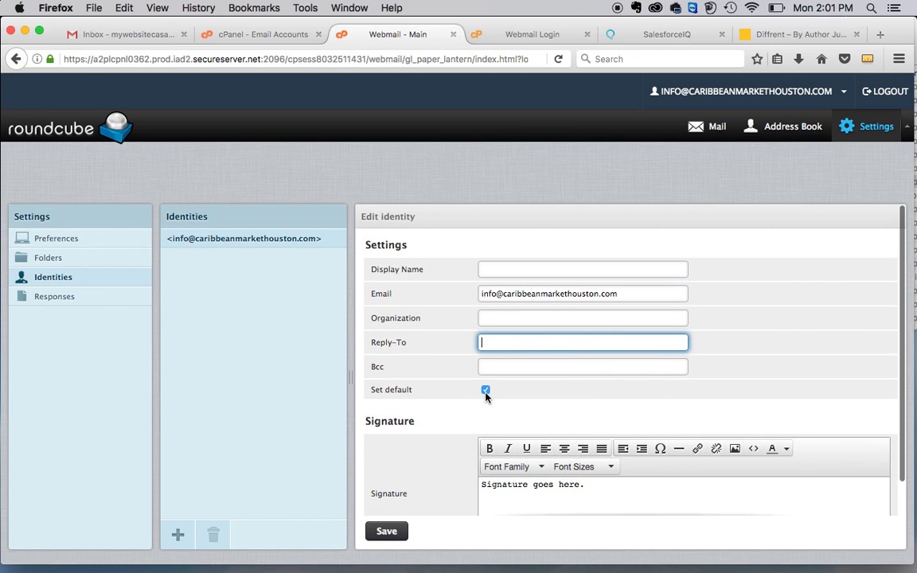
scroll(486, 270, "down", 2)
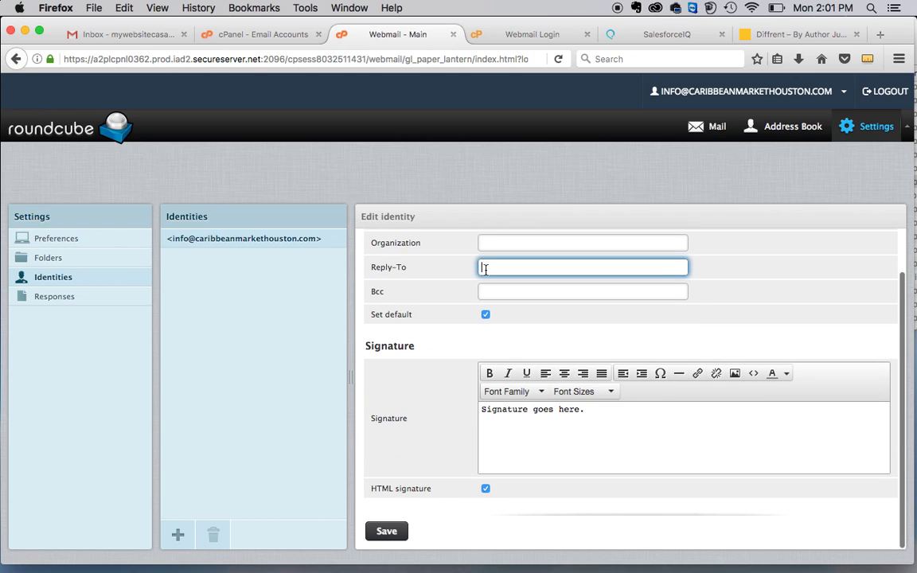
Step: Add a new blank line below the "Signature goes here." text in the identity's signature
left_click(561, 408)
key("super+a")
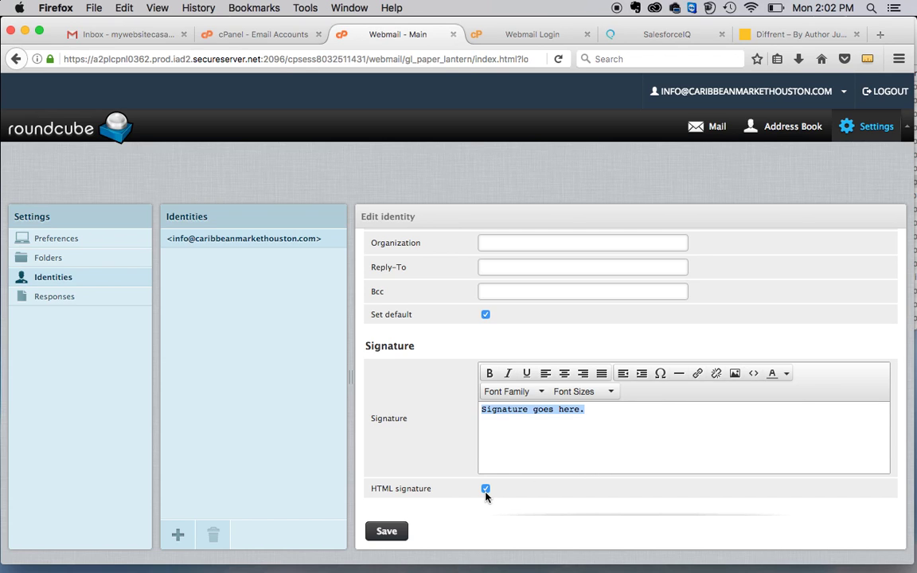
left_click(641, 417)
key("Return")
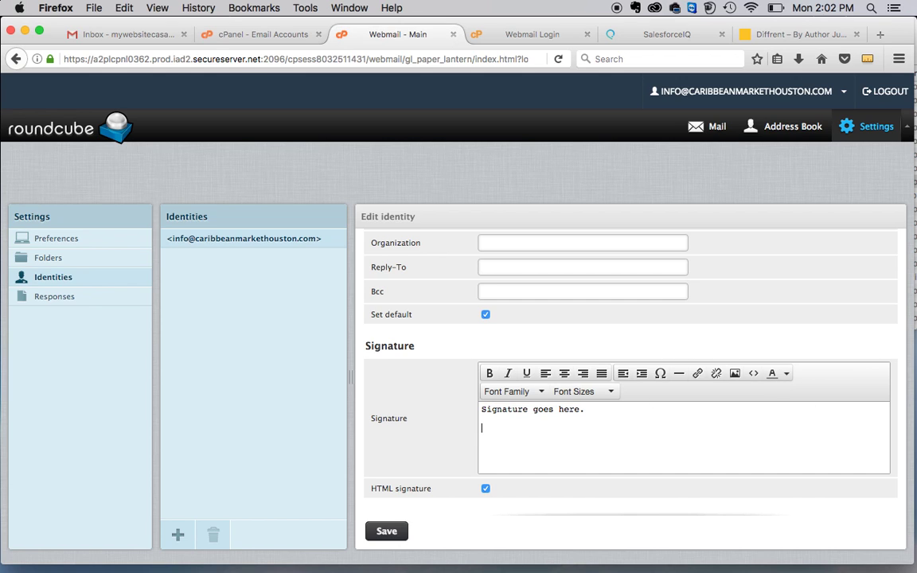
left_click(735, 374)
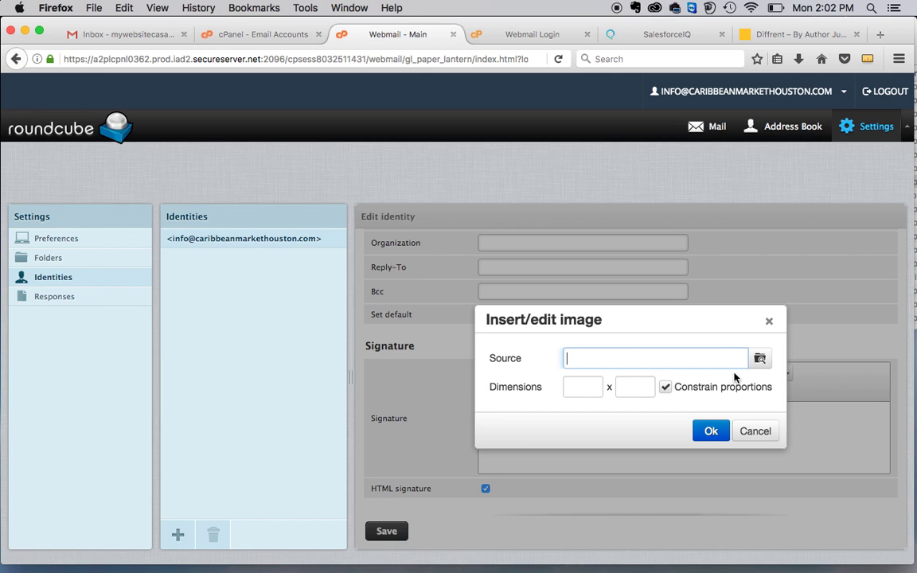
left_click(757, 358)
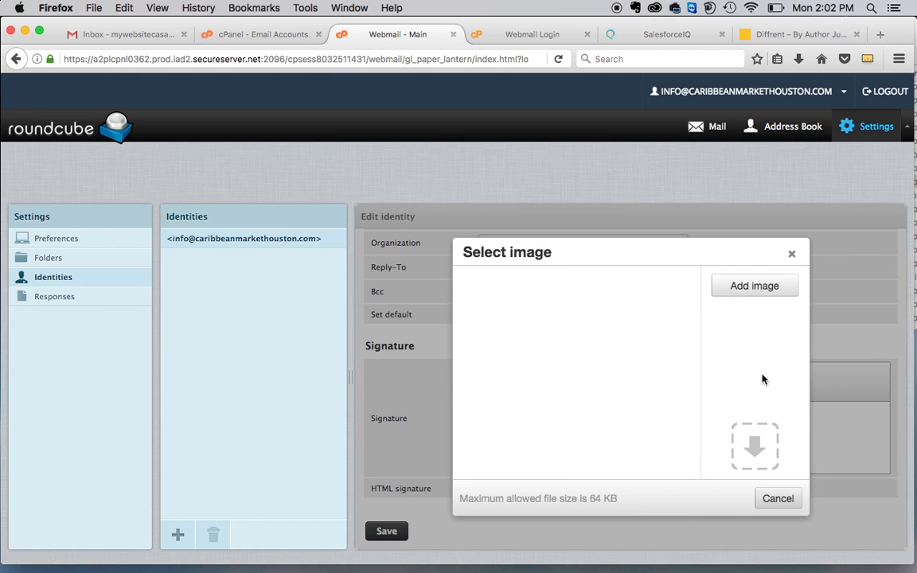
left_click(774, 498)
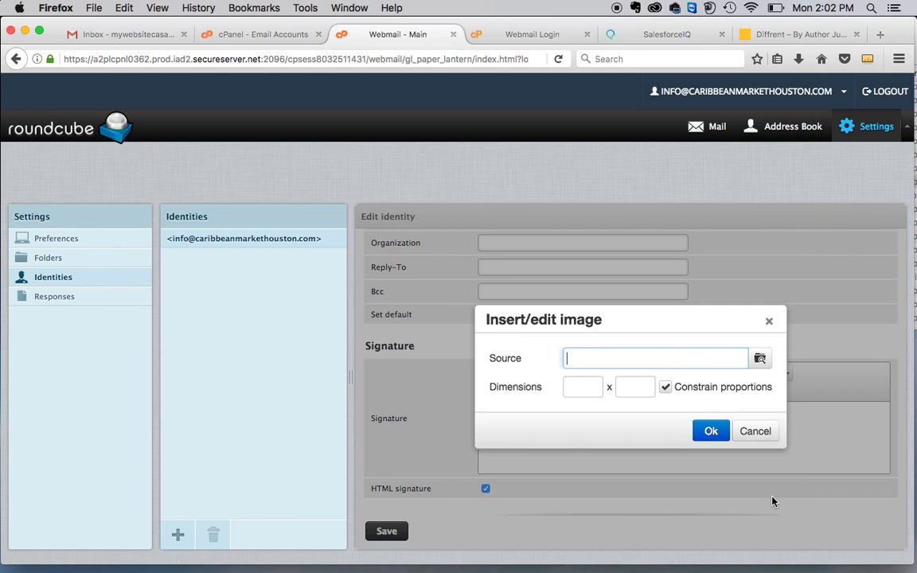
left_click(753, 432)
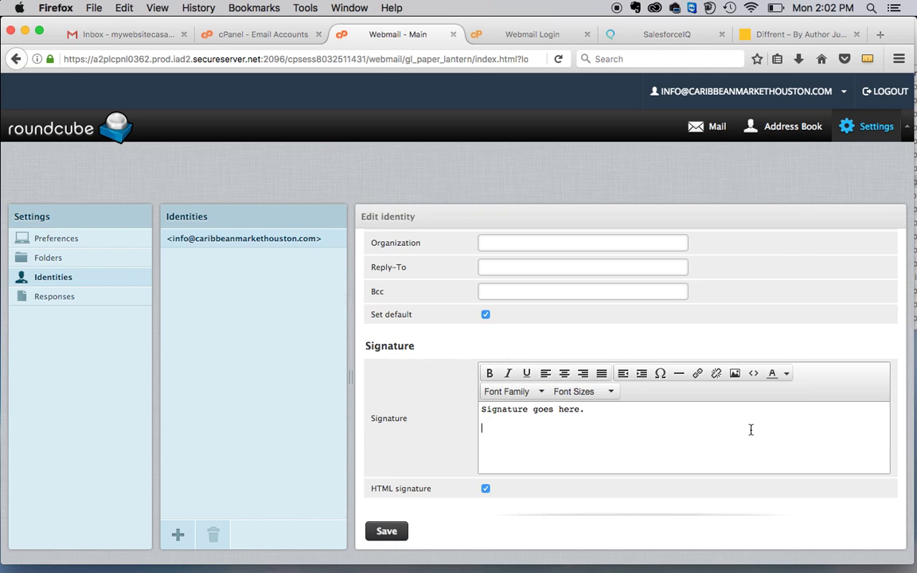
Step: Save the identity with its HTML signature
left_click(386, 532)
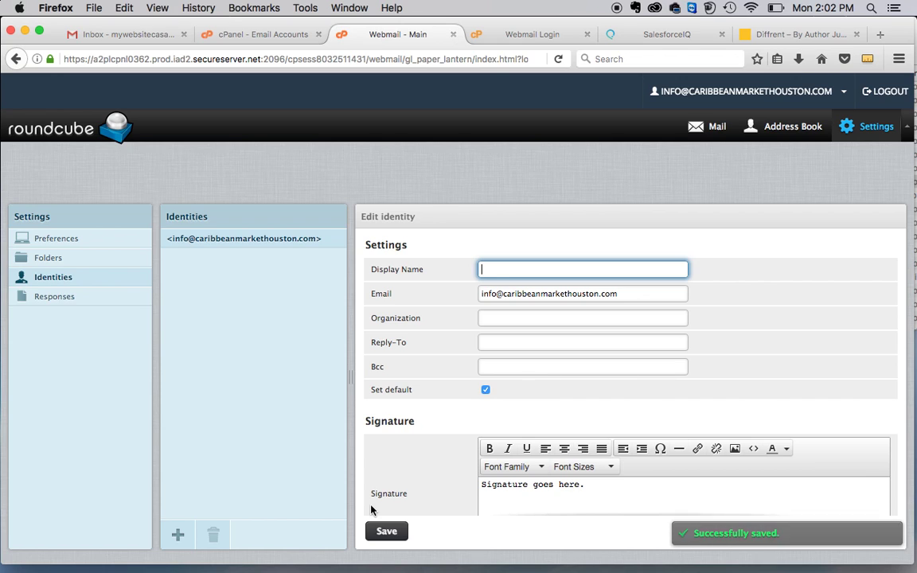
Step: In the Composing Messages preferences, enable composing in a new window and set Compose HTML messages to always
left_click(64, 241)
left_click(64, 240)
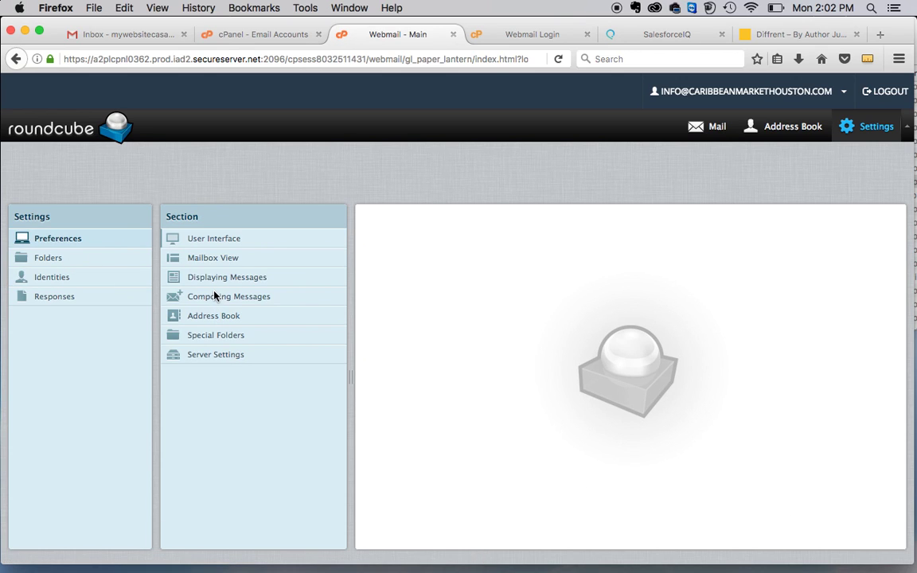
left_click(214, 295)
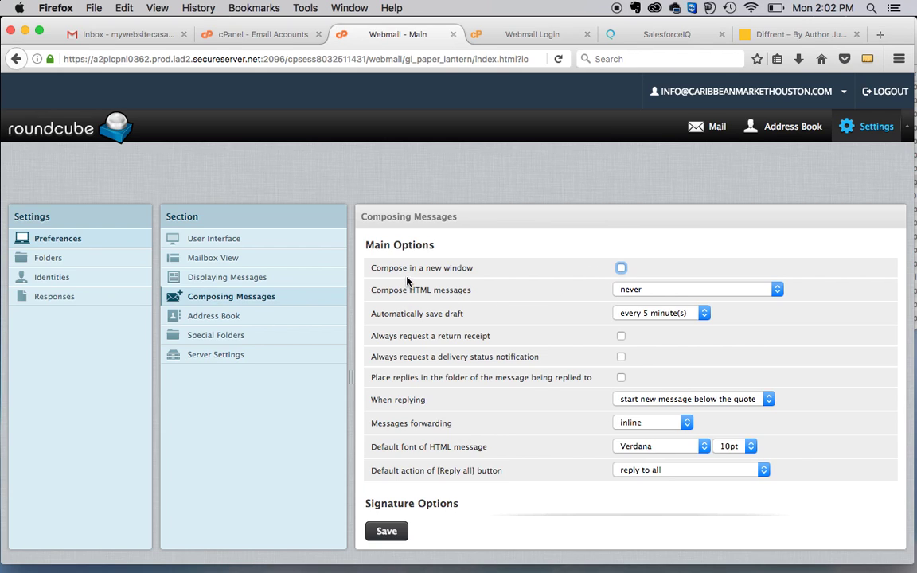
left_click(621, 268)
left_click(775, 292)
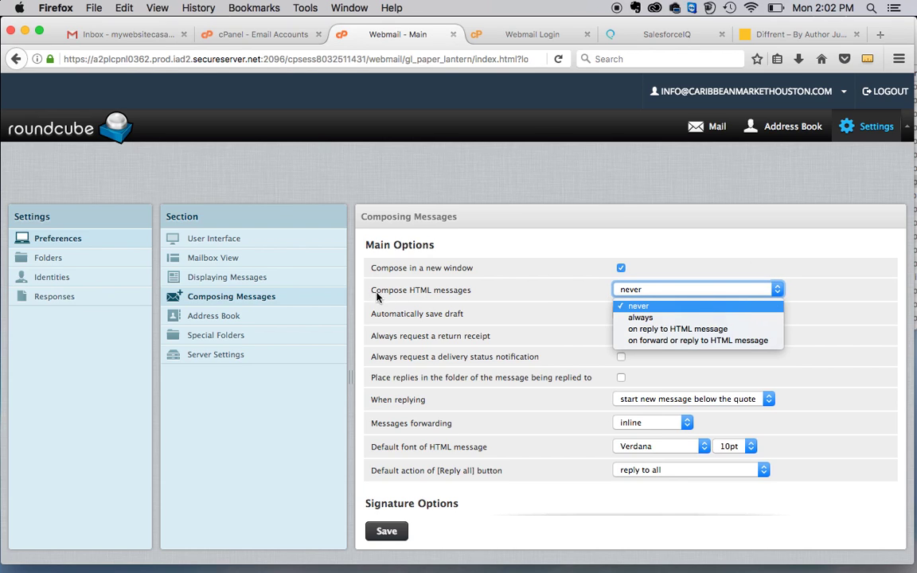
left_click(644, 317)
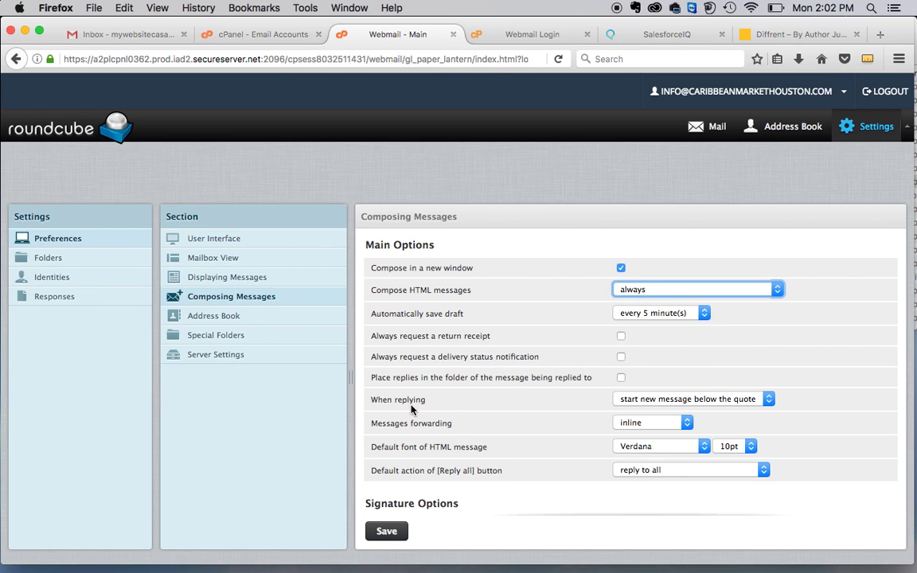
Step: Examine the available choices for quoting when replying and for automatically adding the signature
scroll(409, 406, "down", 3)
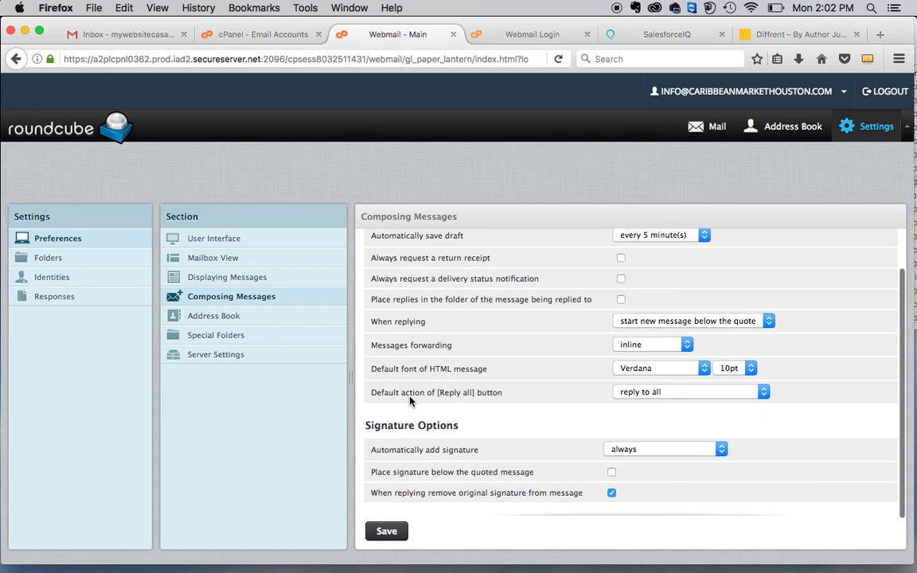
scroll(411, 401, "up", 3)
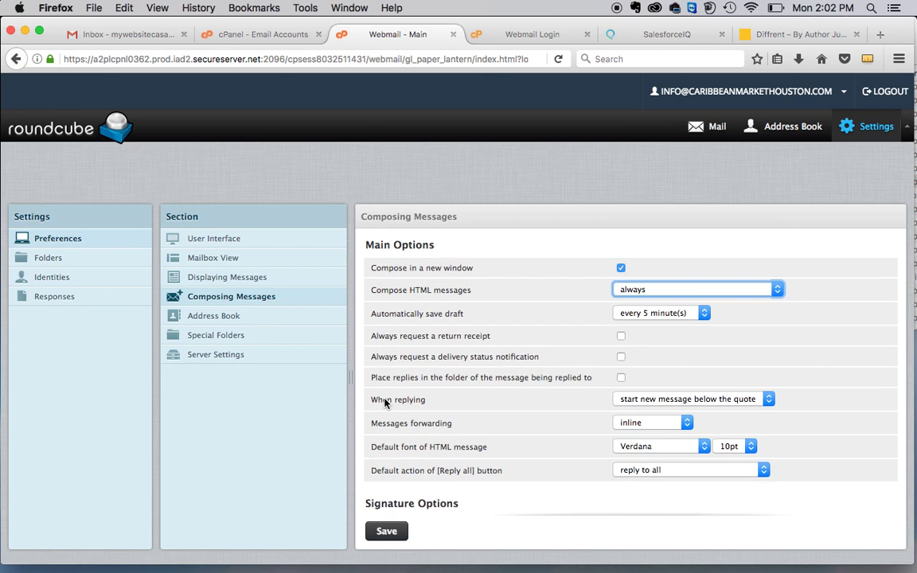
left_click(767, 399)
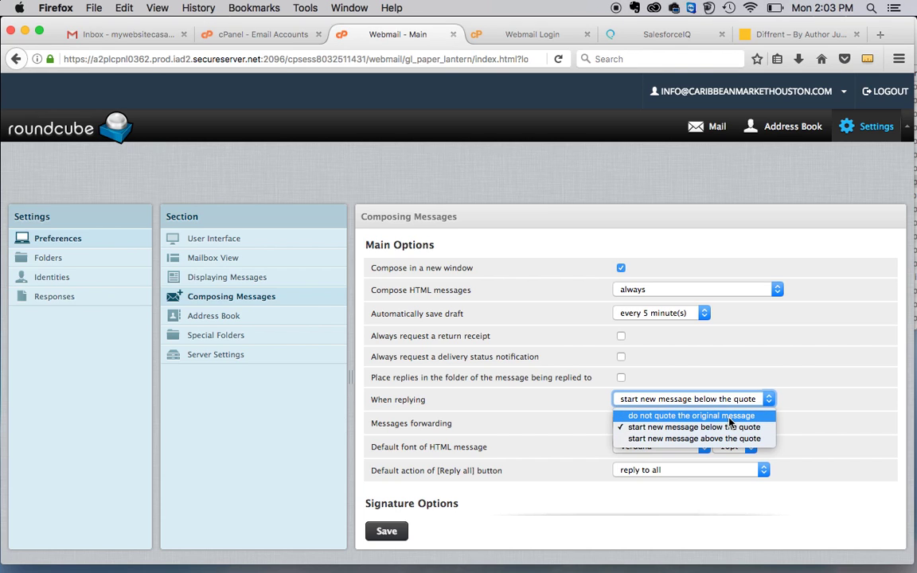
left_click(812, 348)
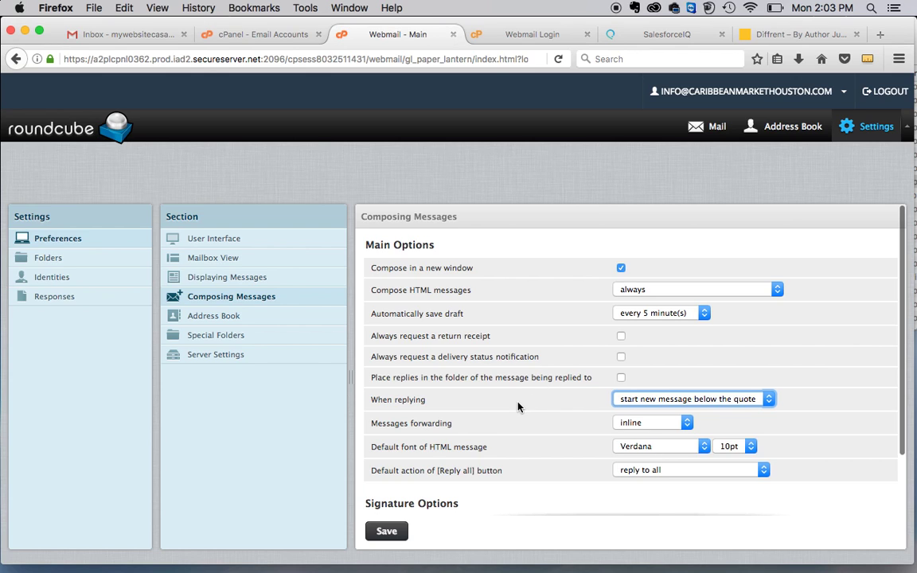
scroll(517, 405, "down", 3)
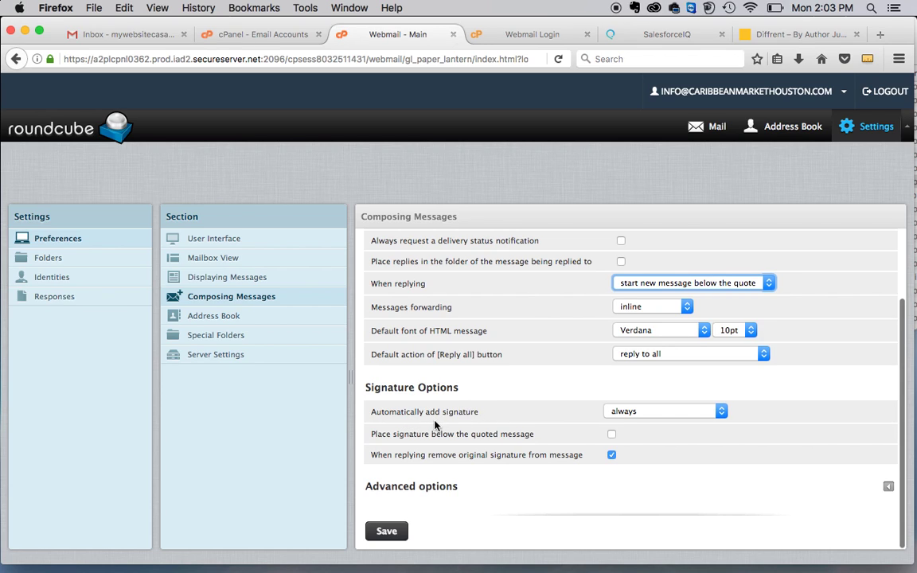
left_click(721, 411)
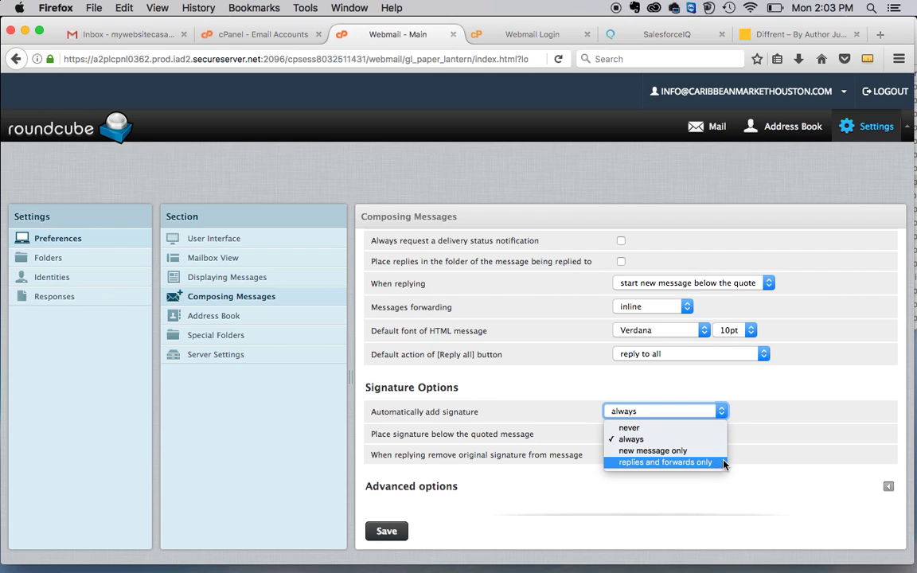
left_click(813, 402)
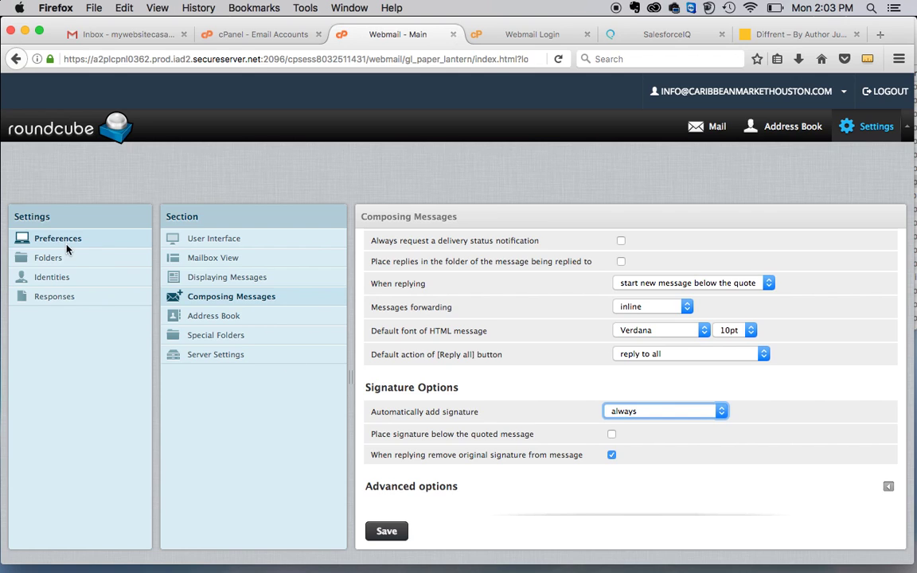
Step: Reopen the mailbox's identity to view its settings and signature again
left_click(52, 279)
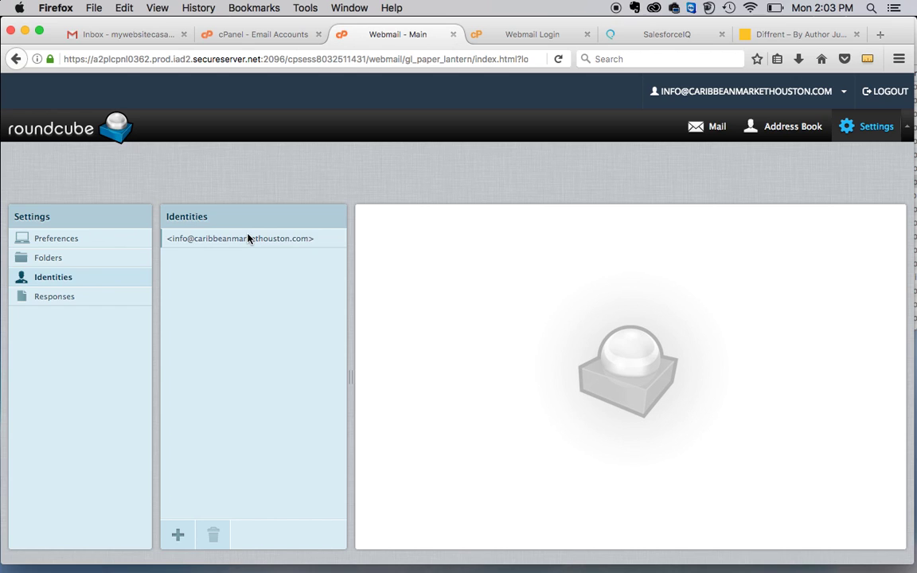
left_click(249, 238)
scroll(667, 397, "down", 2)
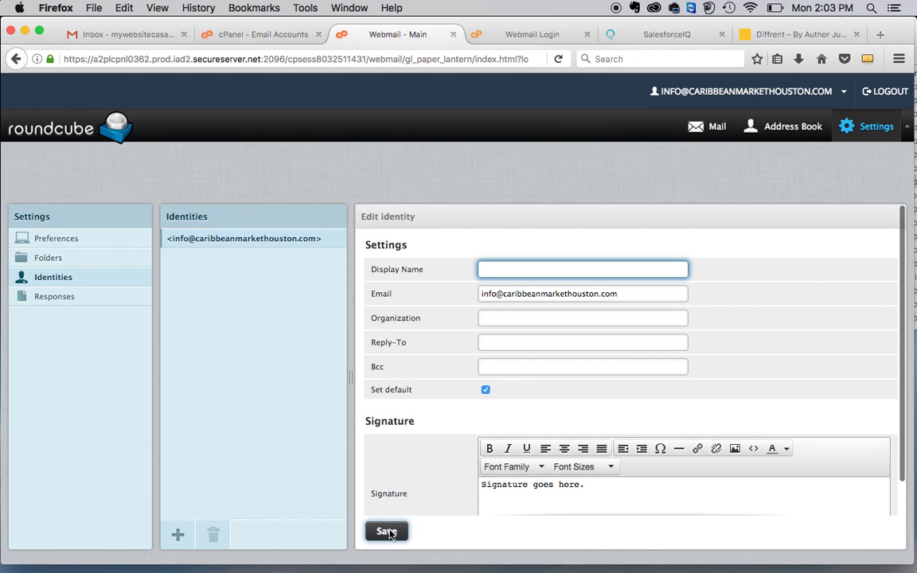
Step: Review the Composing Messages and Displaying Messages preferences, and return to the inbox
left_click(54, 241)
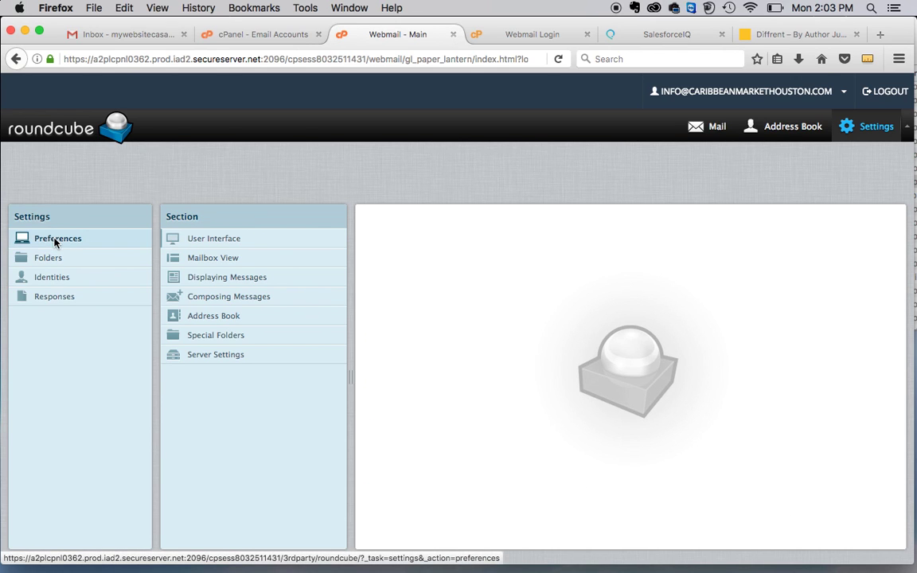
left_click(227, 297)
scroll(551, 400, "down", 3)
scroll(550, 400, "up", 3)
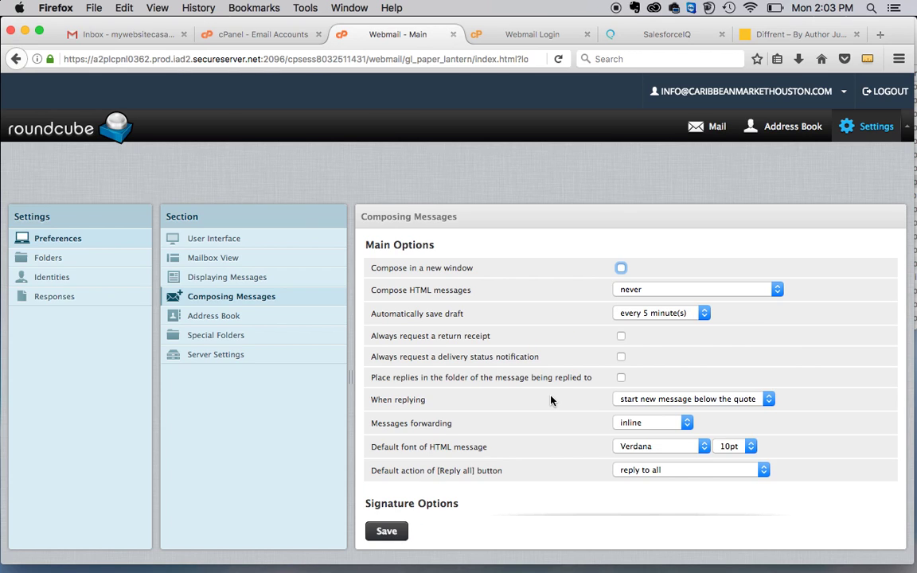
left_click(253, 276)
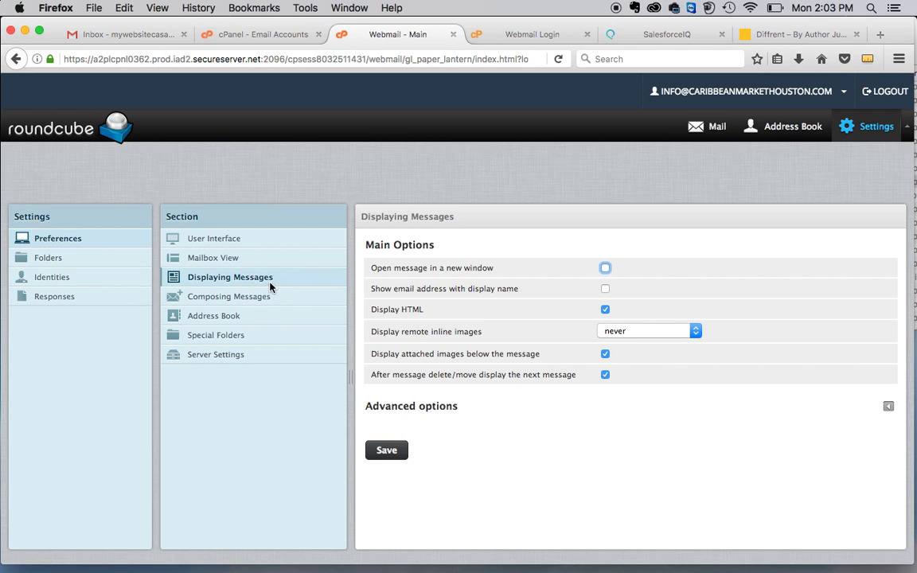
left_click(719, 130)
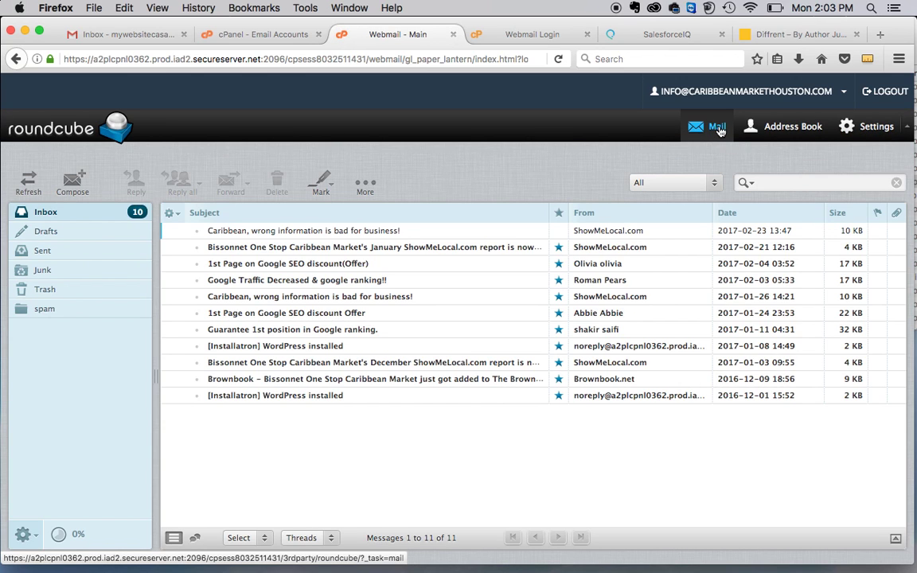
Step: Switch to the Diffrent book website and look through its Writer's bio and Latest books sections
left_click(791, 35)
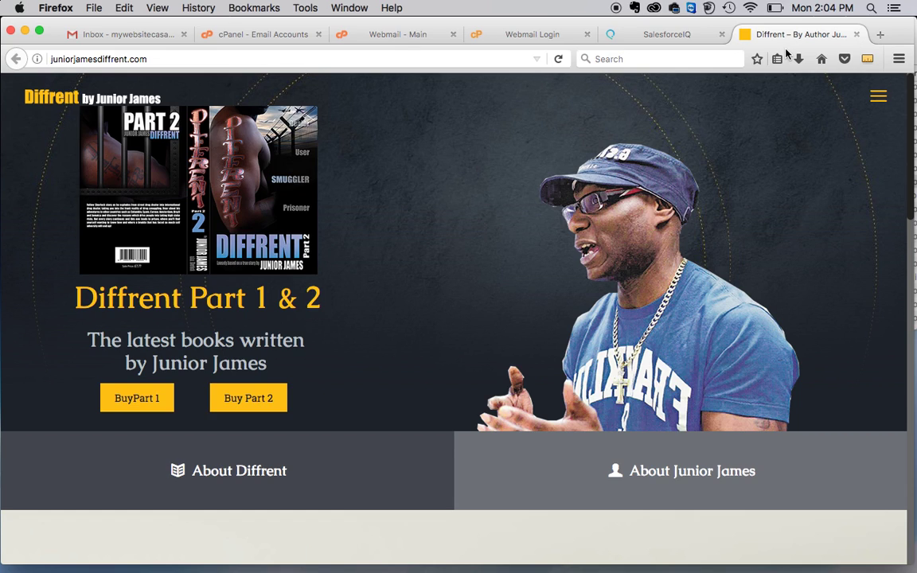
scroll(751, 286, "down", 7)
scroll(749, 287, "up", 1)
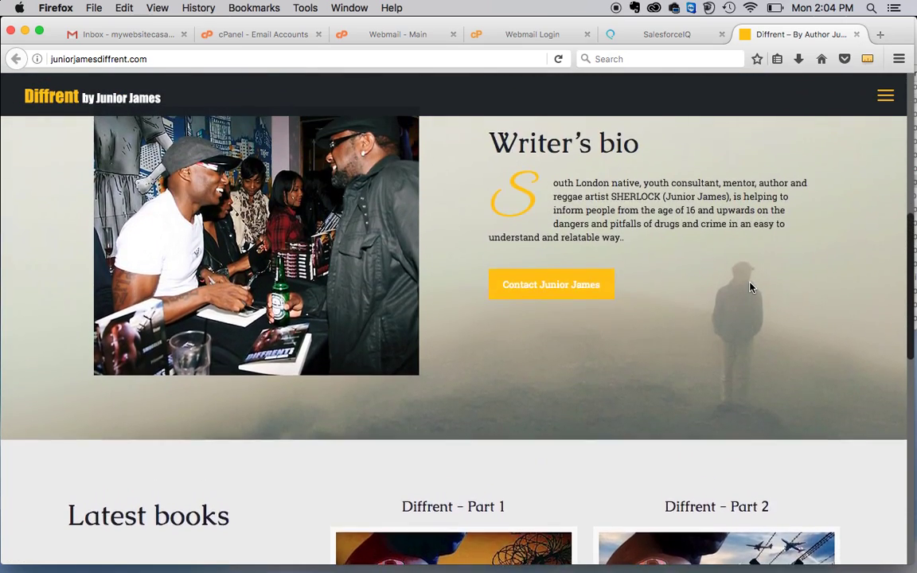
scroll(749, 287, "up", 3)
scroll(749, 287, "down", 2)
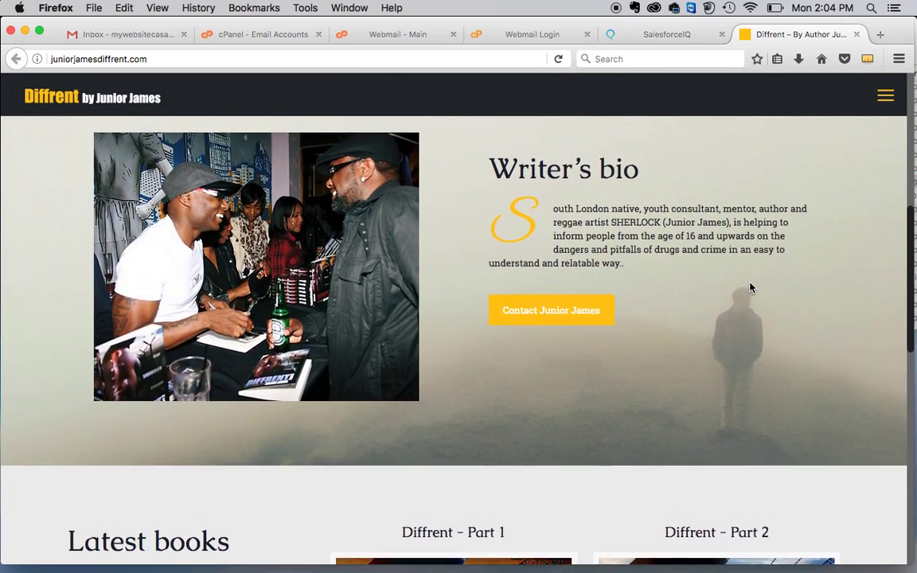
scroll(750, 287, "up", 1)
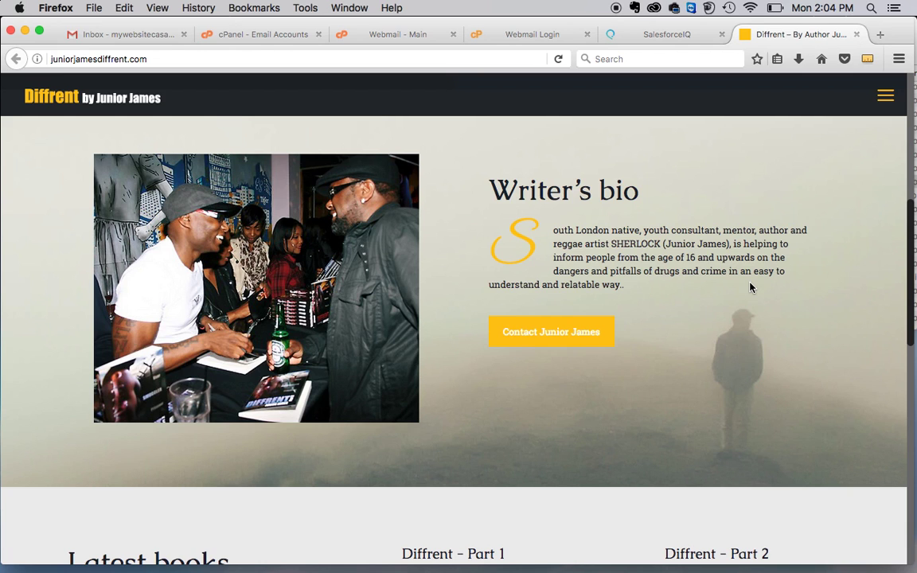
scroll(750, 286, "down", 20)
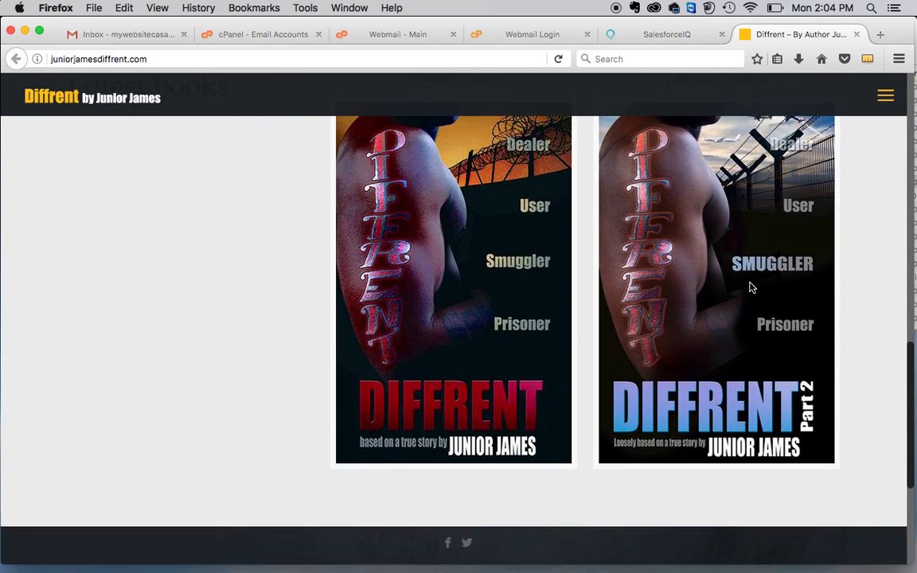
scroll(749, 286, "up", 5)
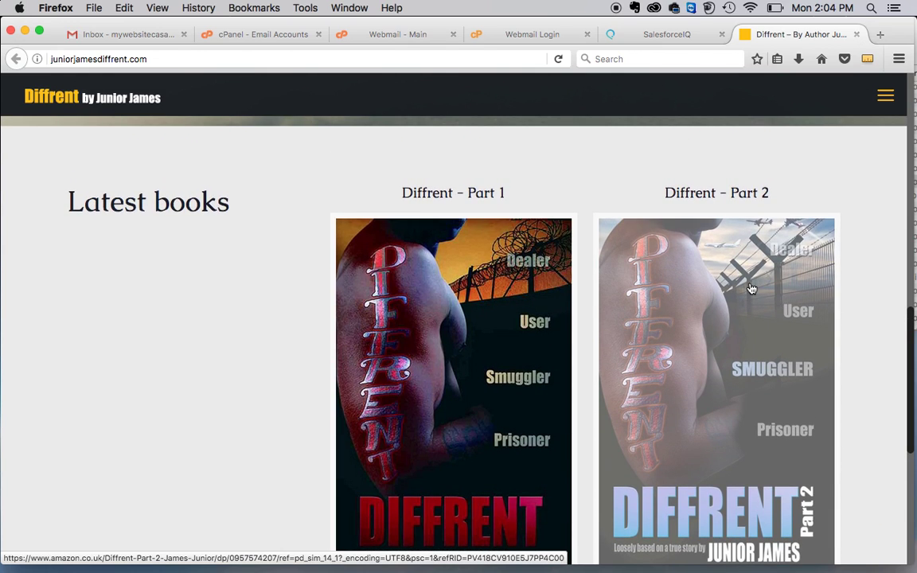